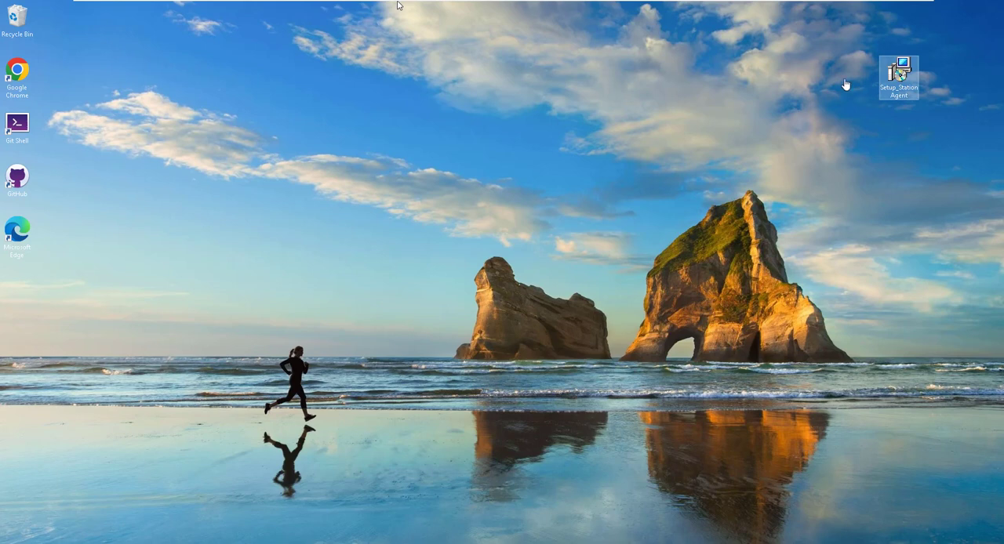
Launch the Setup_StationAgent installer from the desktop and accept its license agreement.
{"action": "double_click", "coordinate": [898, 76]}
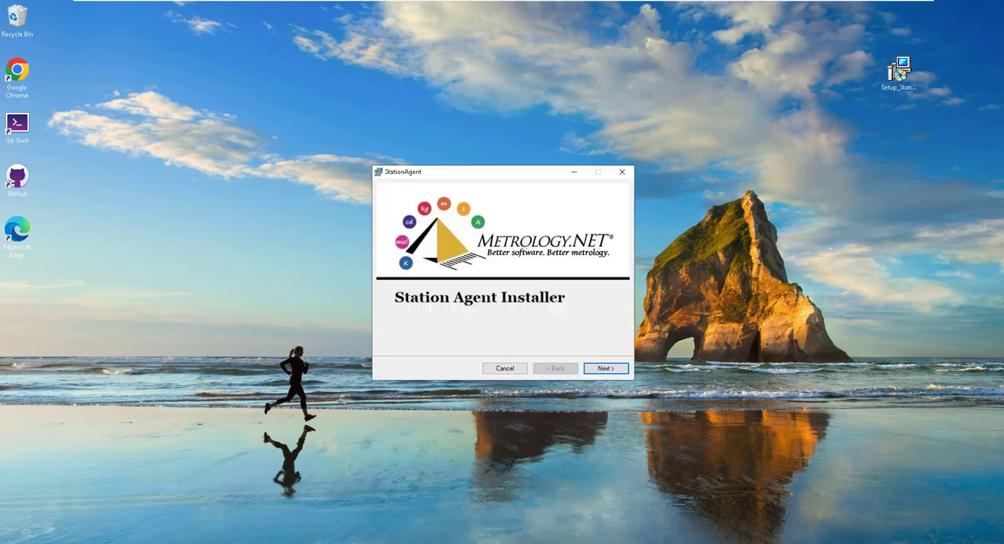
{"action": "left_click", "coordinate": [616, 369]}
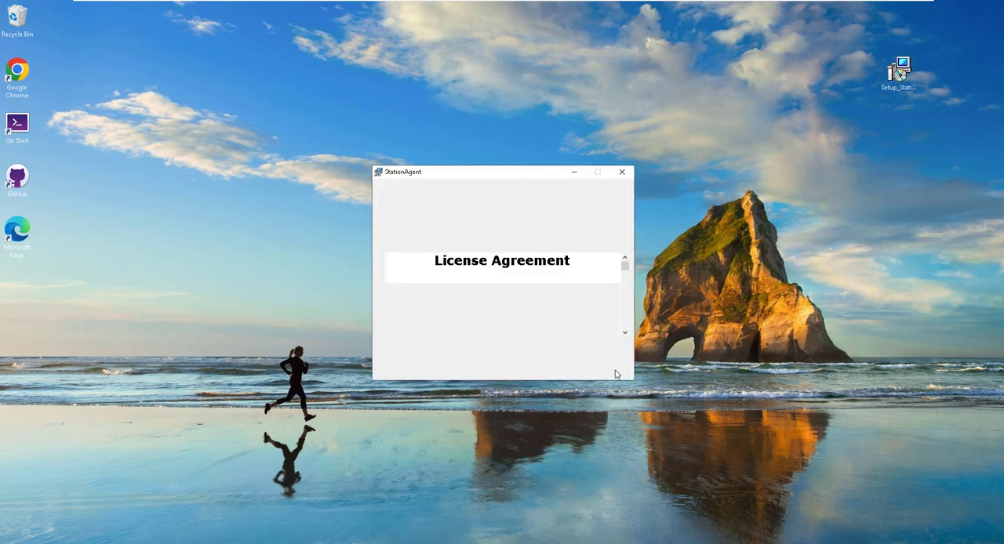
{"action": "left_click", "coordinate": [485, 346]}
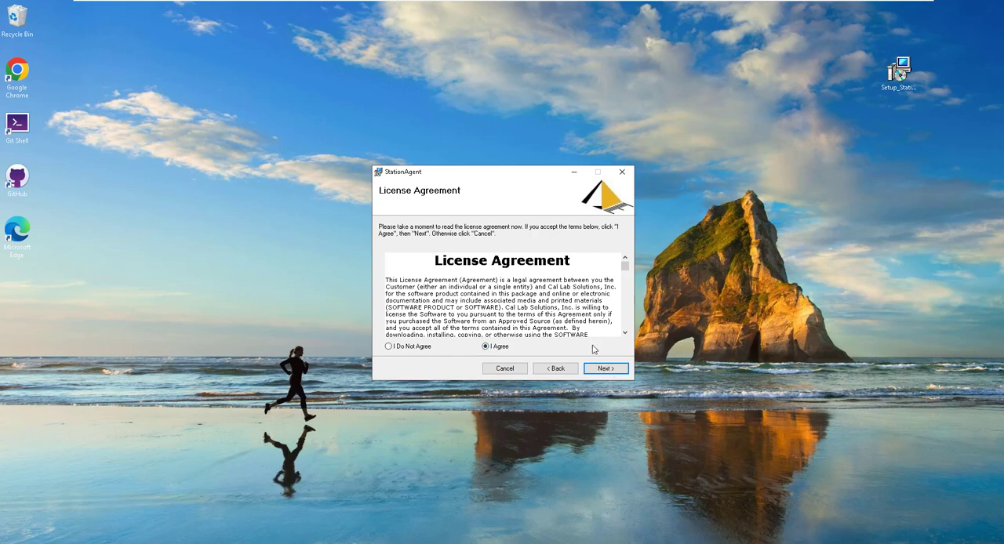
{"action": "left_click_drag", "start_coordinate": [625, 269], "coordinate": [625, 331]}
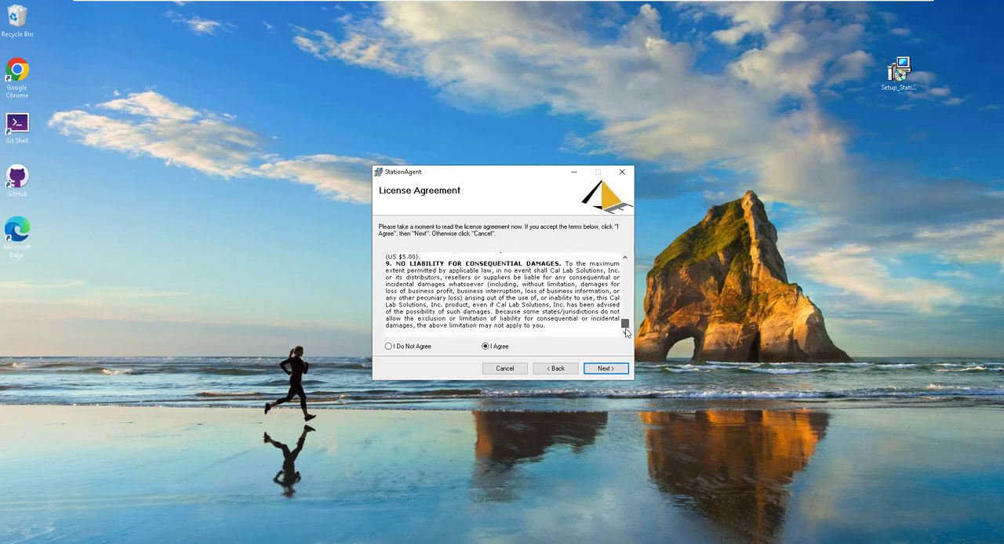
{"action": "left_click", "coordinate": [615, 370]}
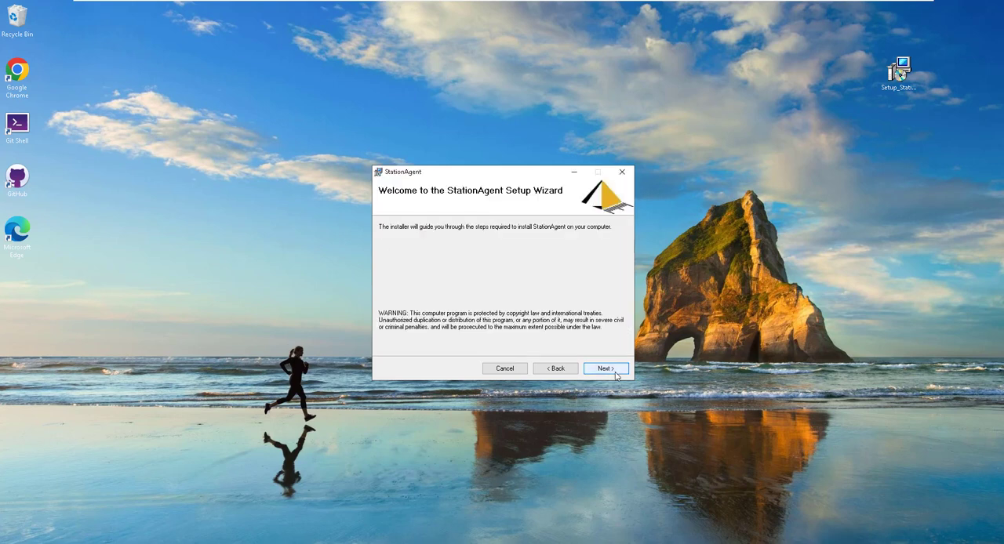
Install StationAgent in C:\_StationAgent\ for everyone, allow the installer to make changes to the device, and close the finished installer.
{"action": "left_click", "coordinate": [616, 370]}
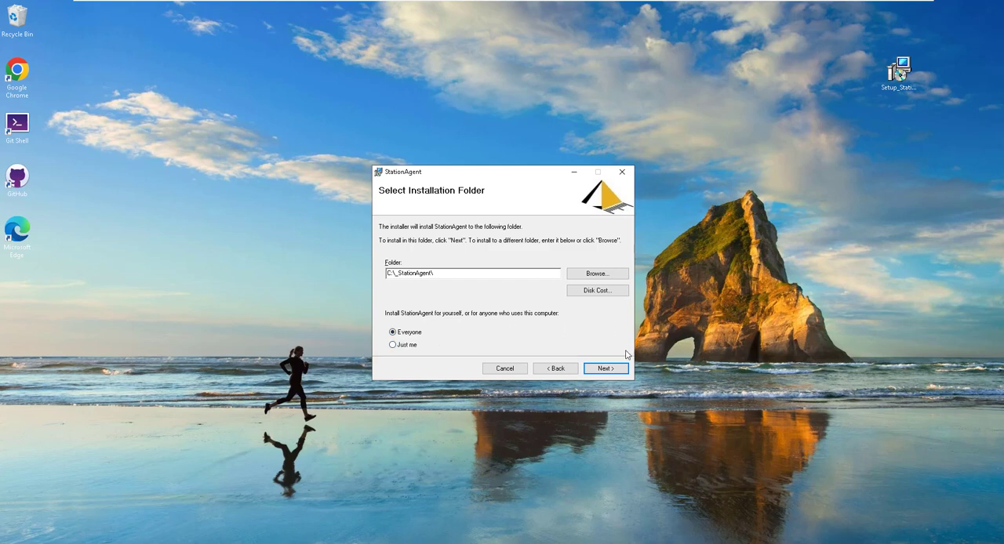
{"action": "left_click", "coordinate": [606, 373]}
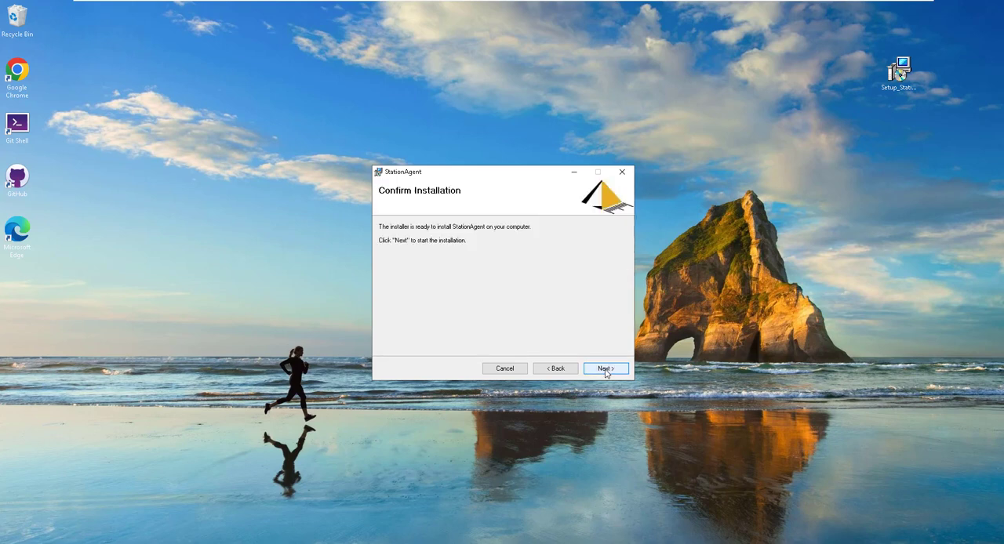
{"action": "left_click", "coordinate": [605, 369]}
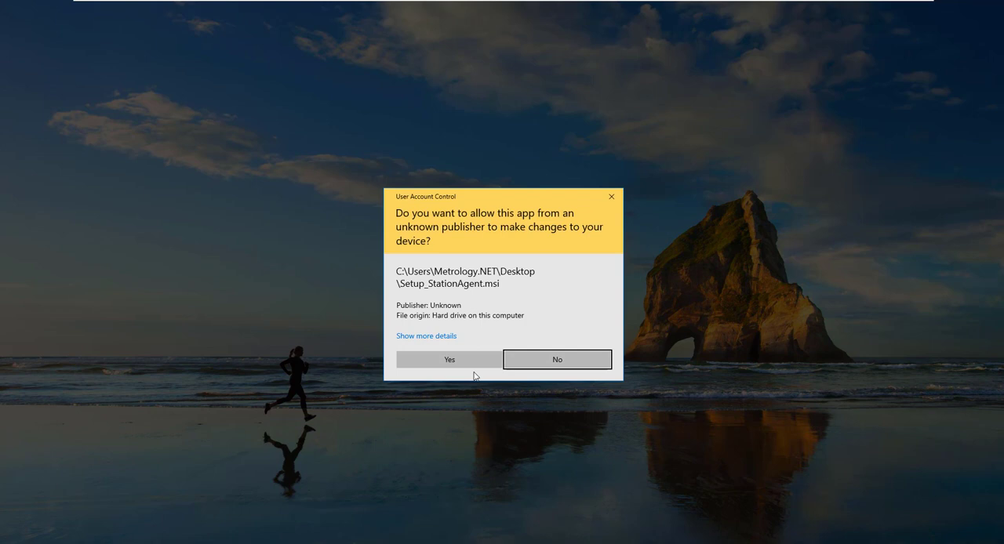
{"action": "left_click", "coordinate": [449, 354]}
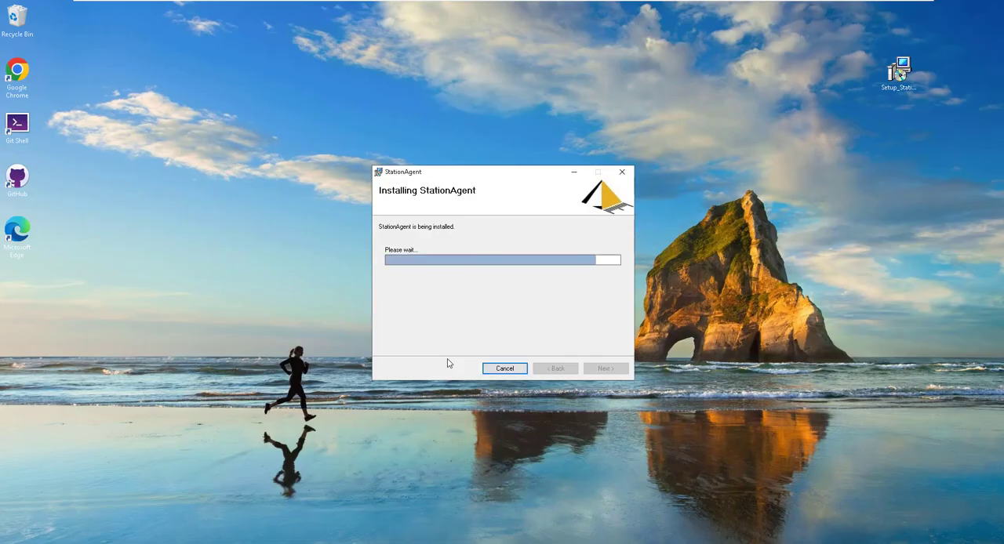
{"action": "left_click", "coordinate": [616, 369]}
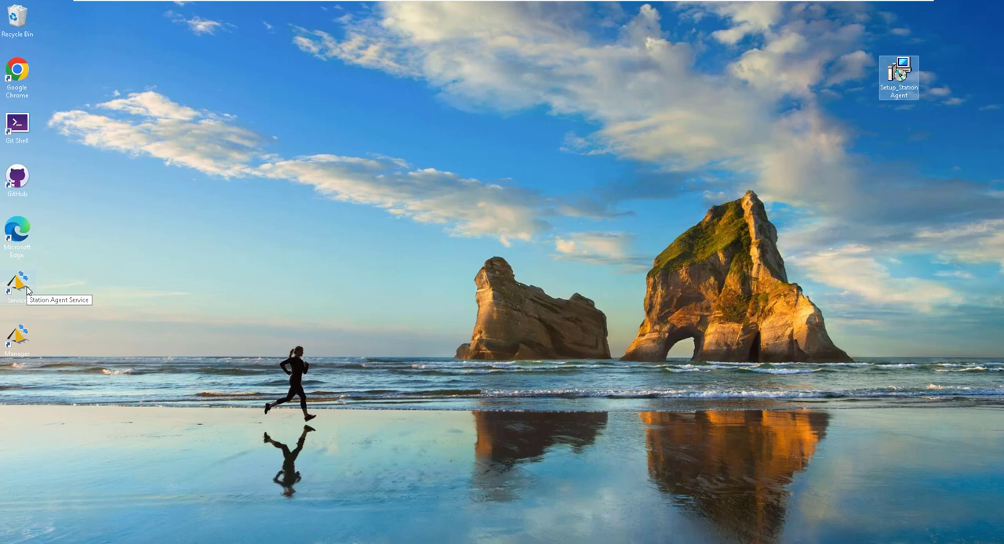
Open Station Agent Manager, bring up the server configuration, and select the agent name.
{"action": "left_click", "coordinate": [18, 343]}
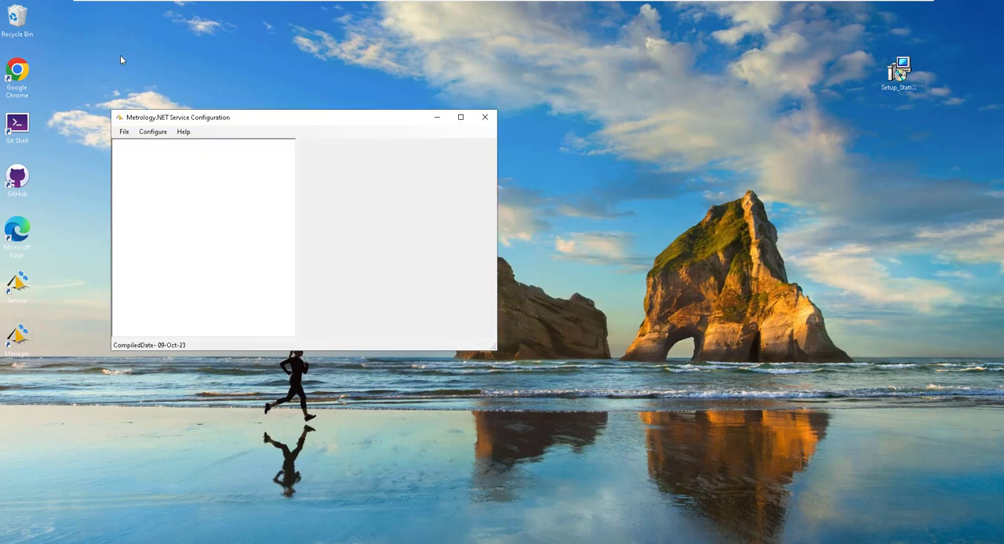
{"action": "left_click", "coordinate": [153, 132]}
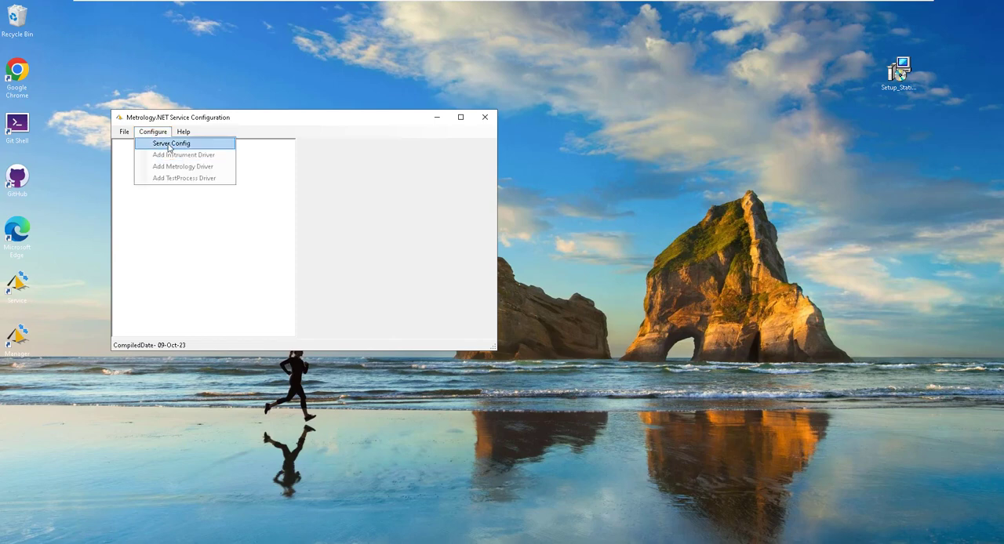
{"action": "left_click", "coordinate": [169, 146]}
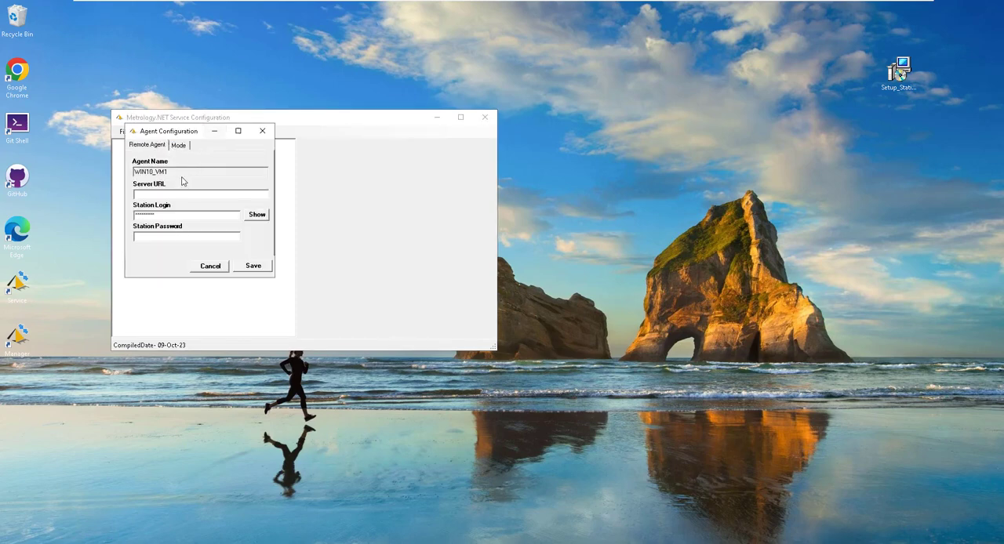
{"action": "left_click", "coordinate": [177, 171]}
{"action": "left_click_drag", "start_coordinate": [177, 171], "coordinate": [119, 169]}
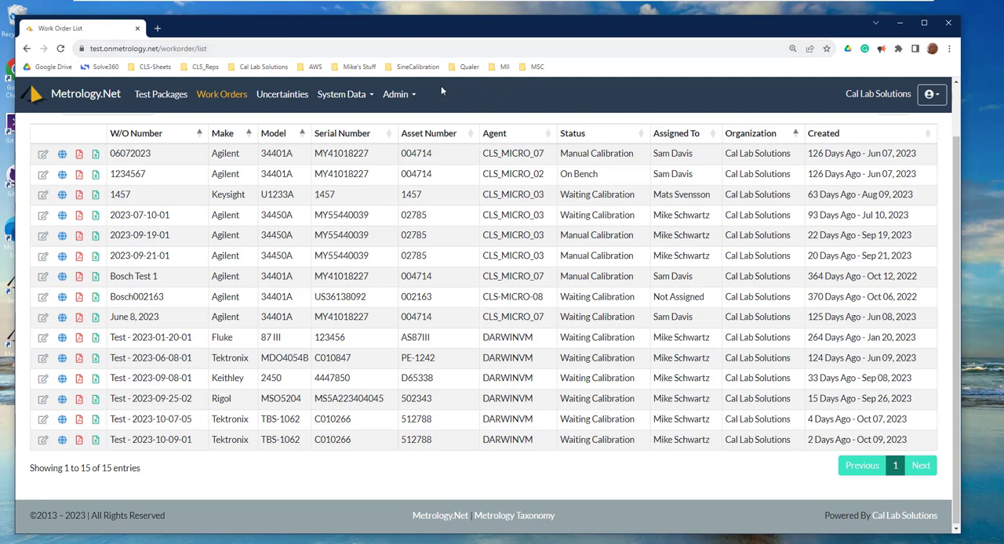
Switch to the Metrology.Net site in Chrome and start adding a user from the users administration page.
{"action": "left_click", "coordinate": [398, 97]}
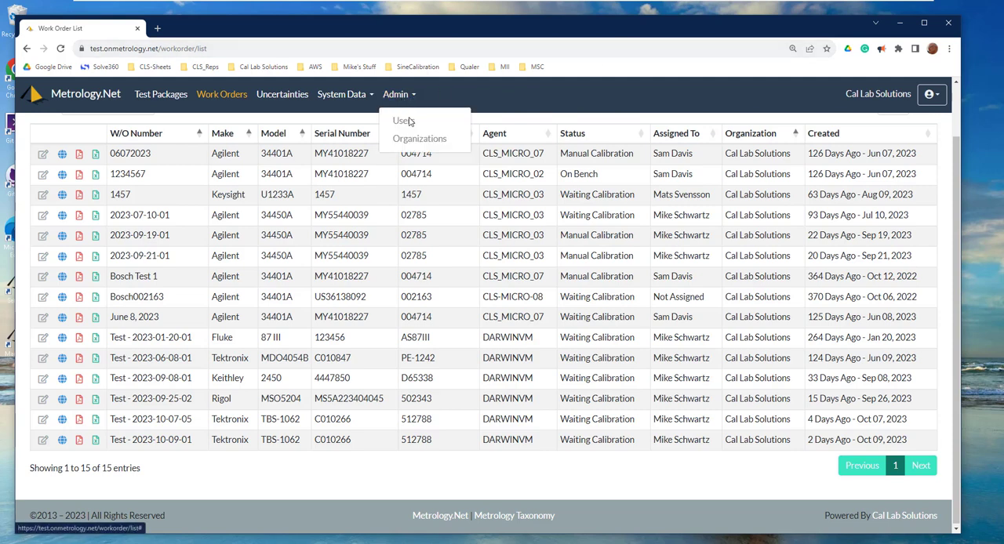
{"action": "left_click", "coordinate": [413, 123]}
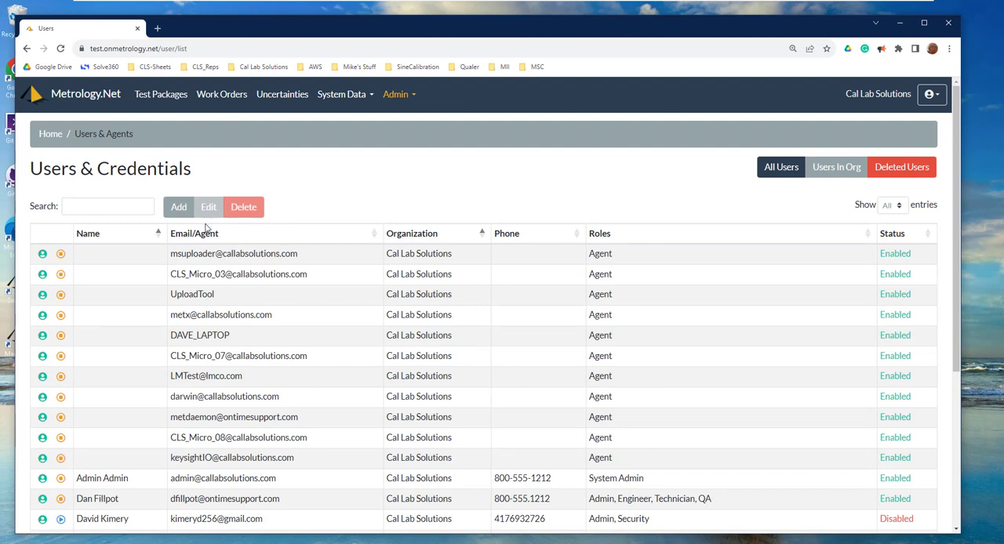
{"action": "left_click", "coordinate": [185, 211]}
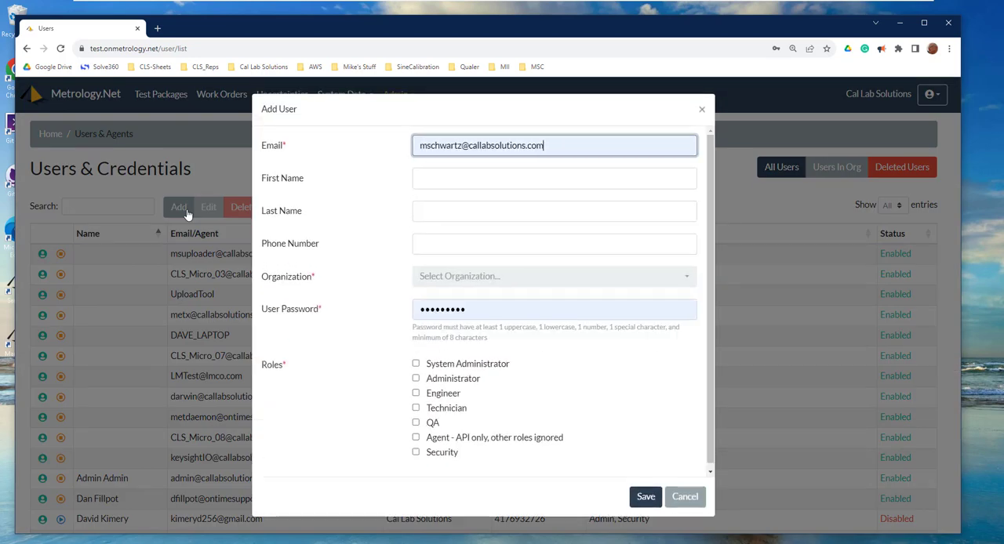
Check the agent name in the Agent Configuration window and enter the matching agent e-mail for the new user.
{"action": "left_click", "coordinate": [606, 149]}
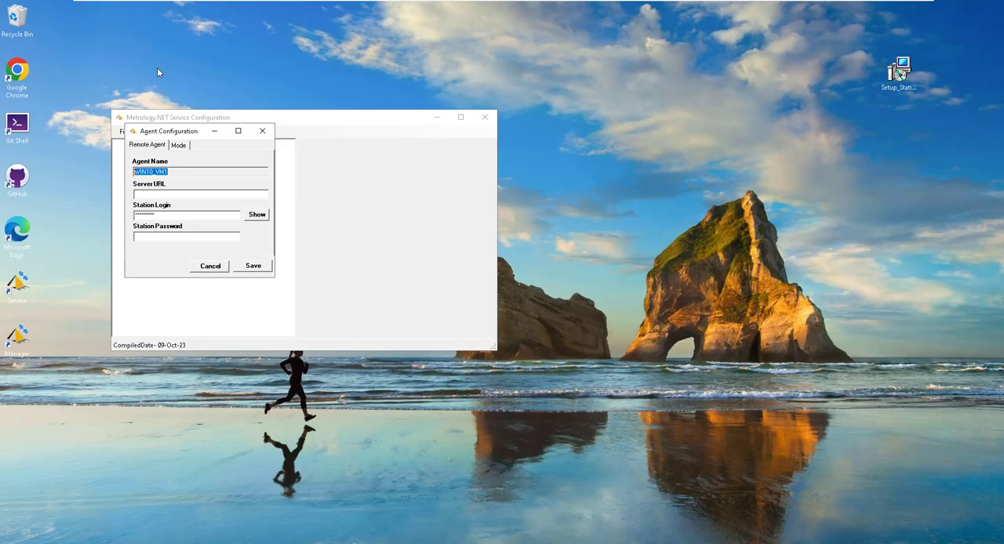
{"action": "left_click", "coordinate": [169, 172]}
{"action": "key", "text": "alt+Tab"}
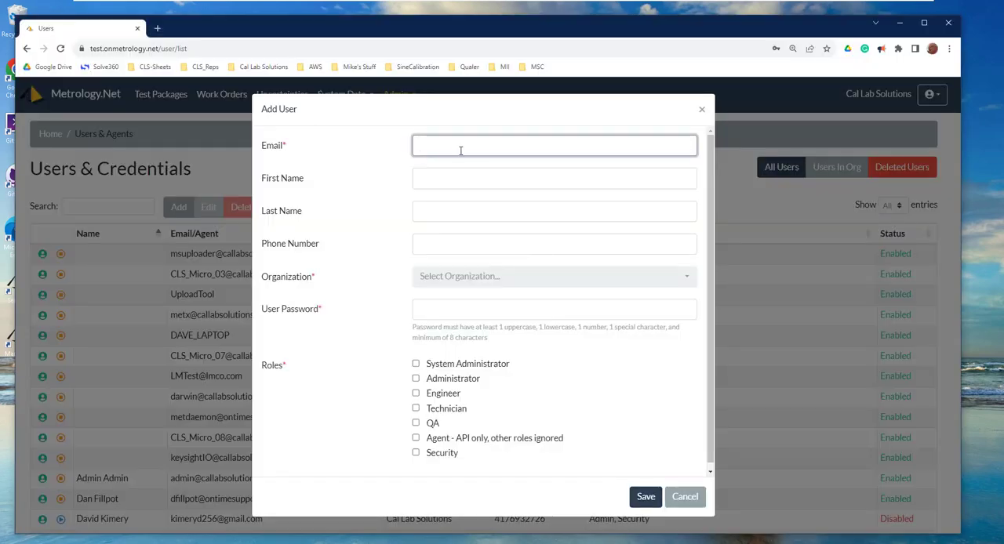
{"action": "left_click", "coordinate": [454, 147]}
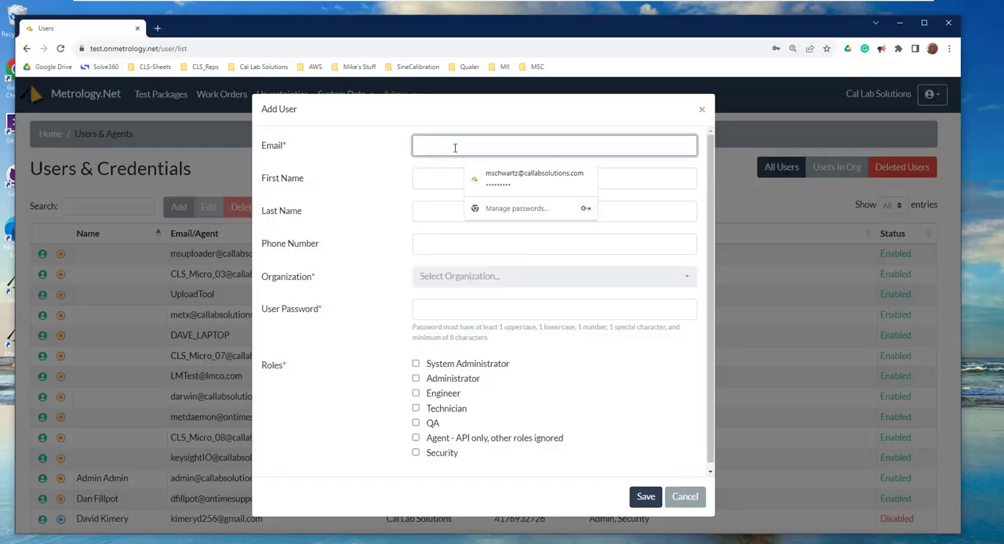
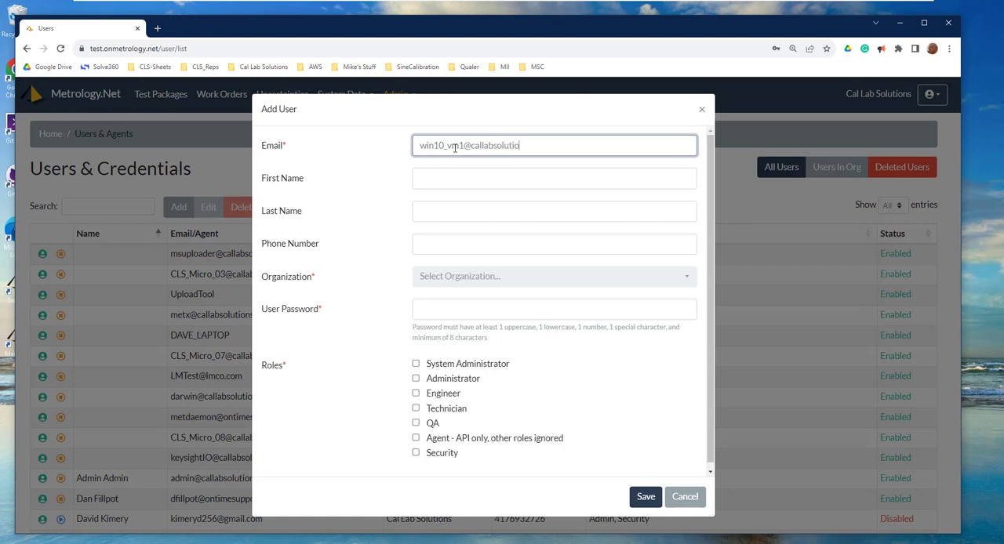
Set the new user's first name to win10_vm1 and choose Cal Lab Solutions as the organization.
{"action": "left_click", "coordinate": [445, 183]}
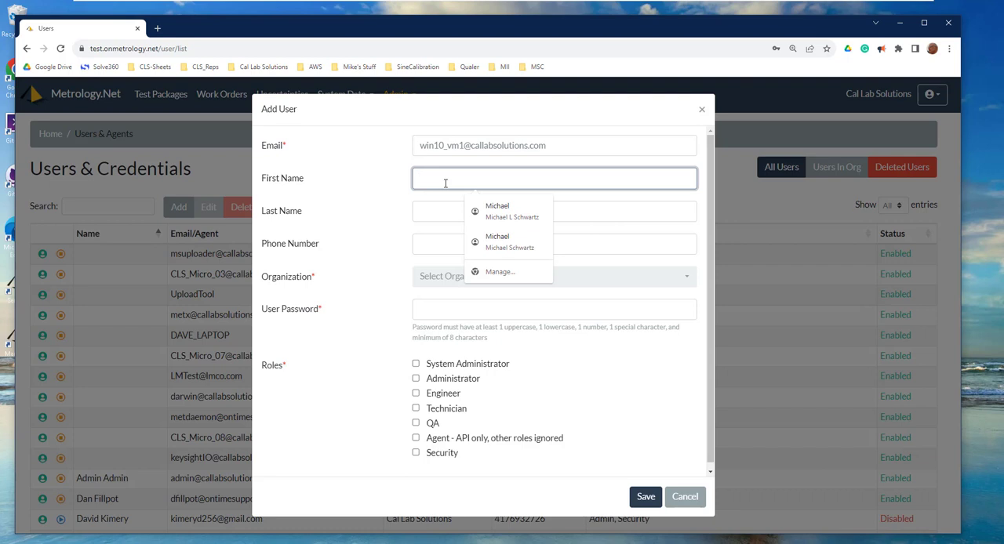
{"action": "type", "text": "win10"}
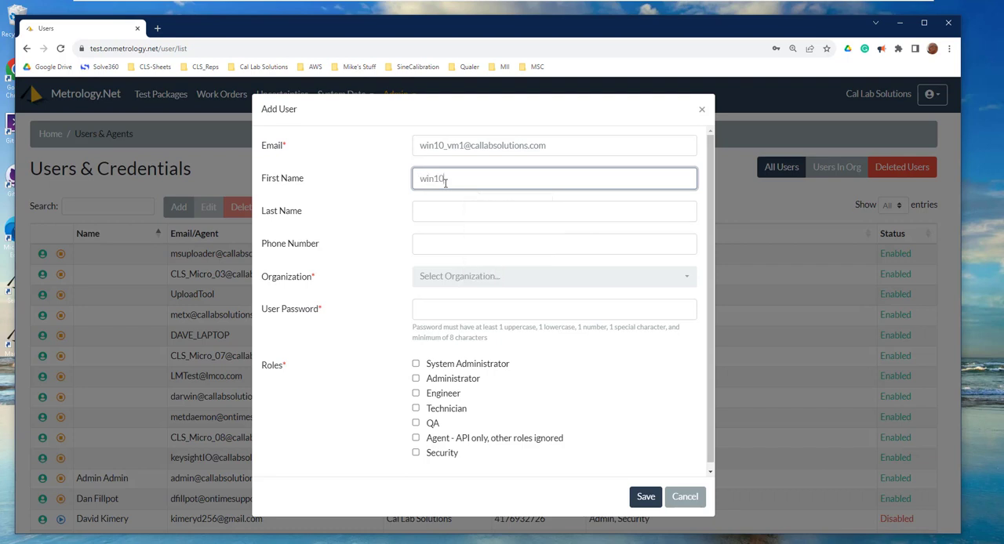
{"action": "type", "text": "_vm1"}
{"action": "left_click", "coordinate": [426, 246]}
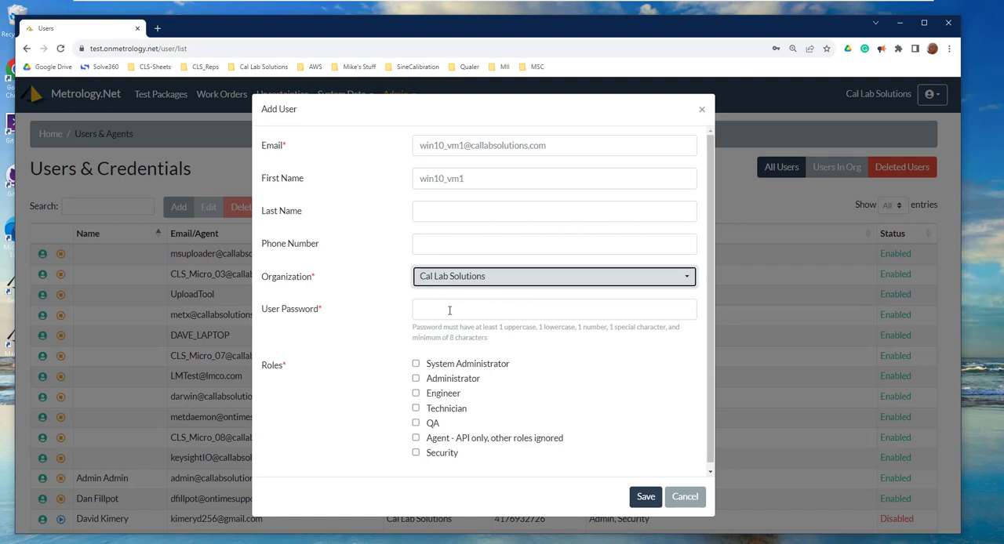
Enter the new user's password, assign the Agent - API only role, and save the agent.
{"action": "left_click", "coordinate": [449, 310]}
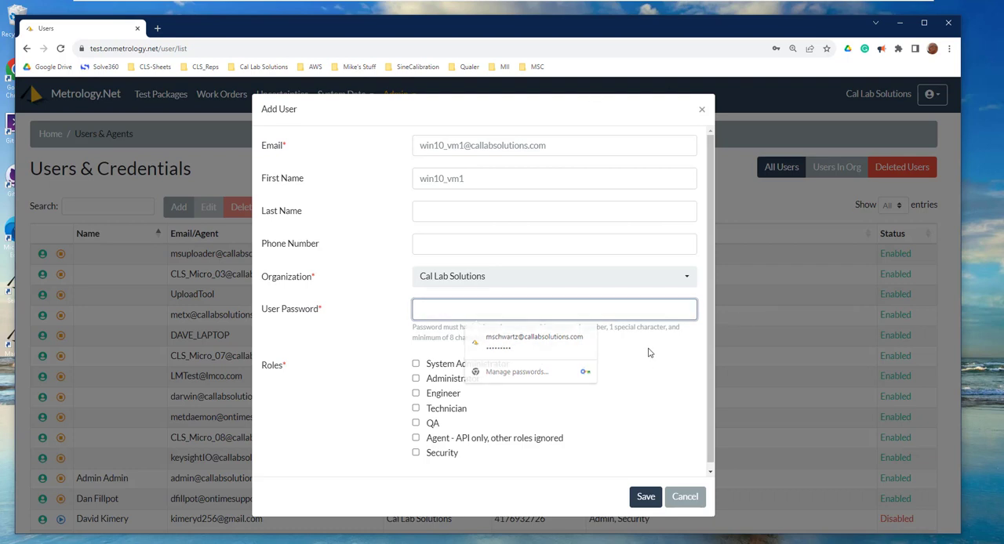
{"action": "left_click", "coordinate": [647, 353]}
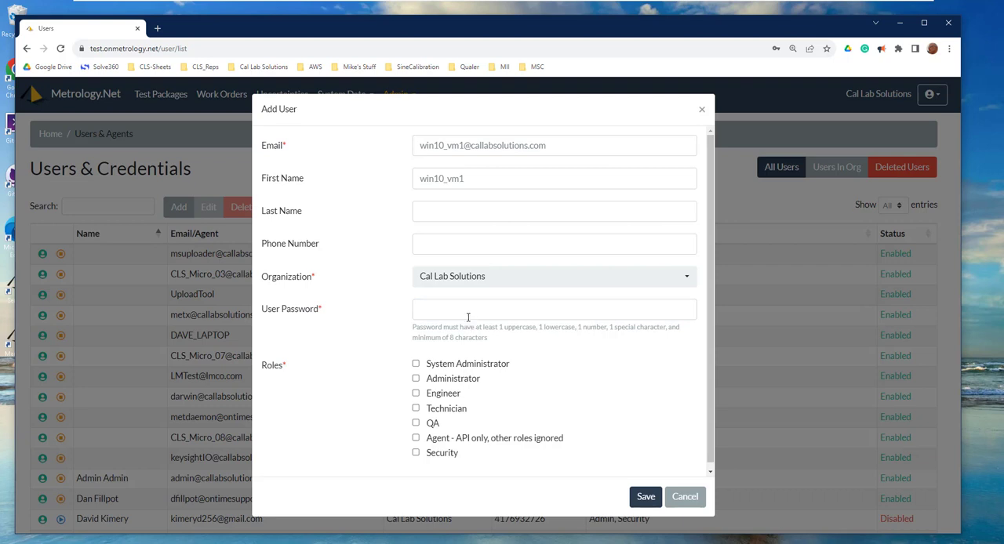
{"action": "left_click", "coordinate": [468, 314]}
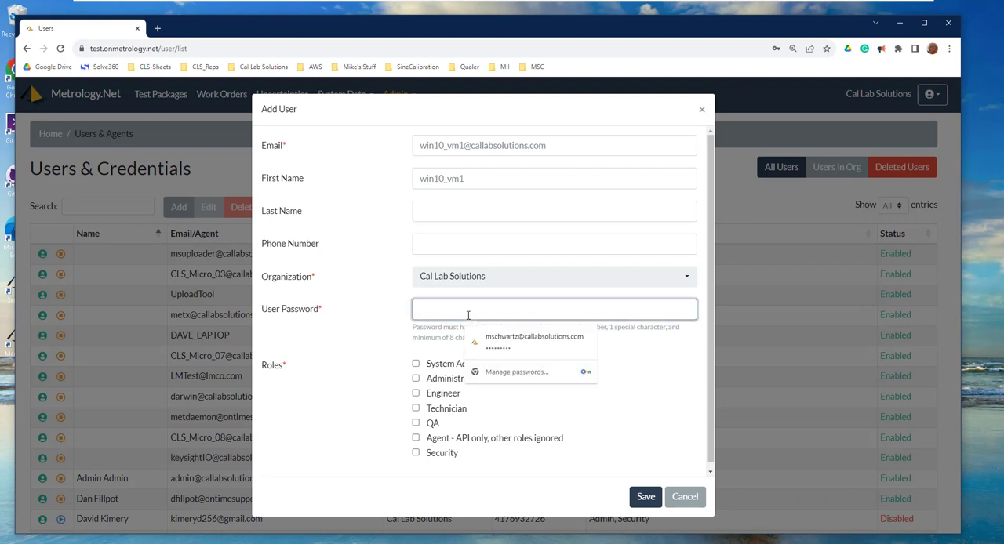
{"action": "type", "text": "••"}
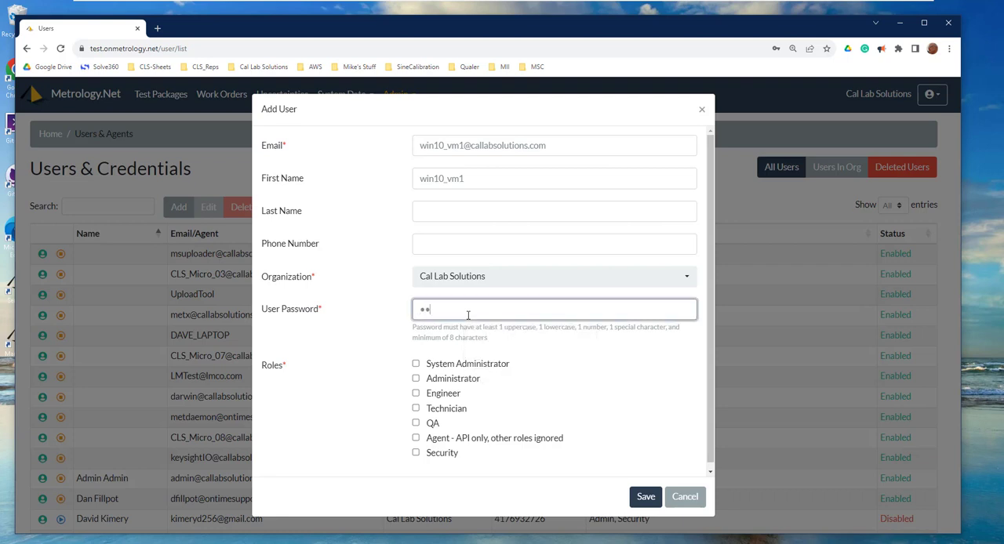
{"action": "type", "text": "•••••••"}
{"action": "left_click", "coordinate": [415, 439]}
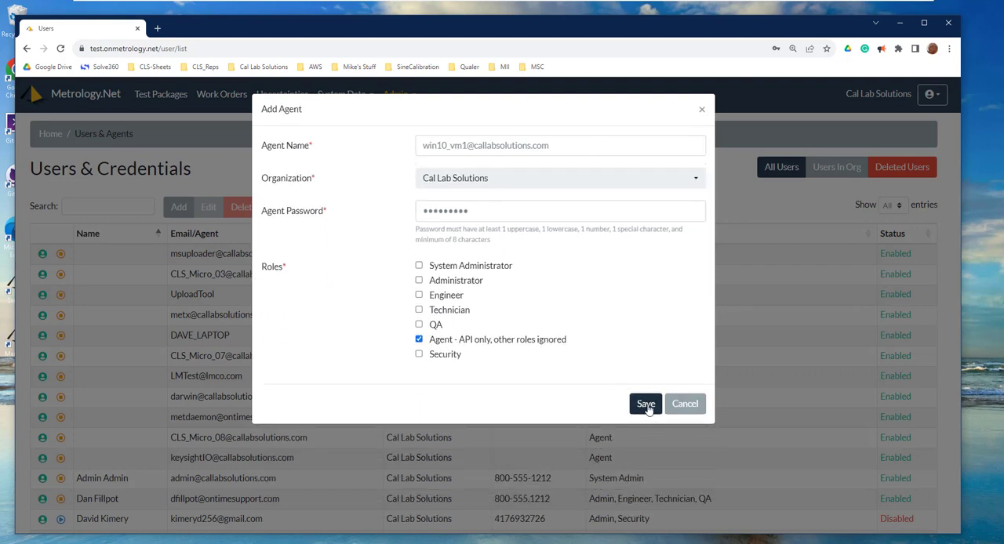
{"action": "left_click", "coordinate": [647, 408]}
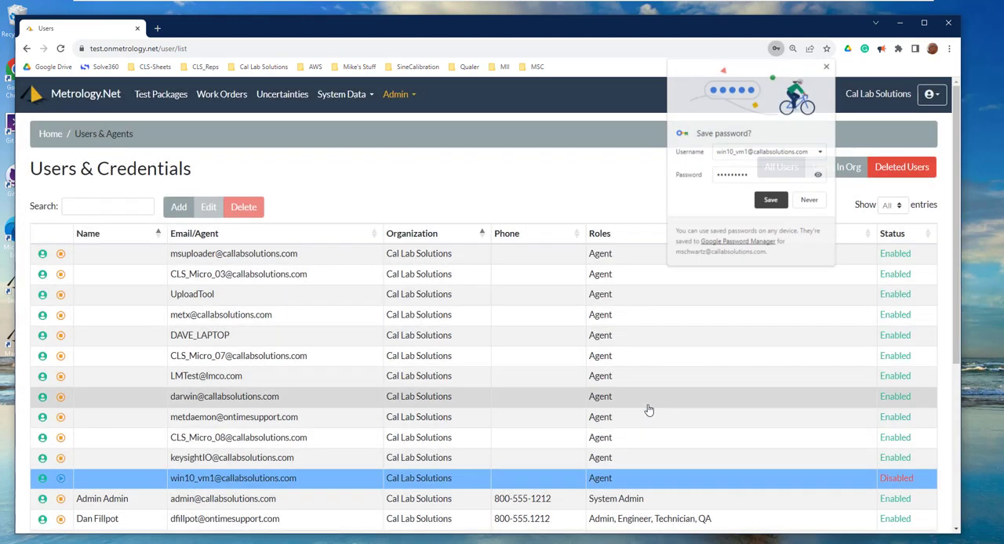
{"action": "left_click", "coordinate": [210, 42]}
{"action": "key", "text": "ctrl+c"}
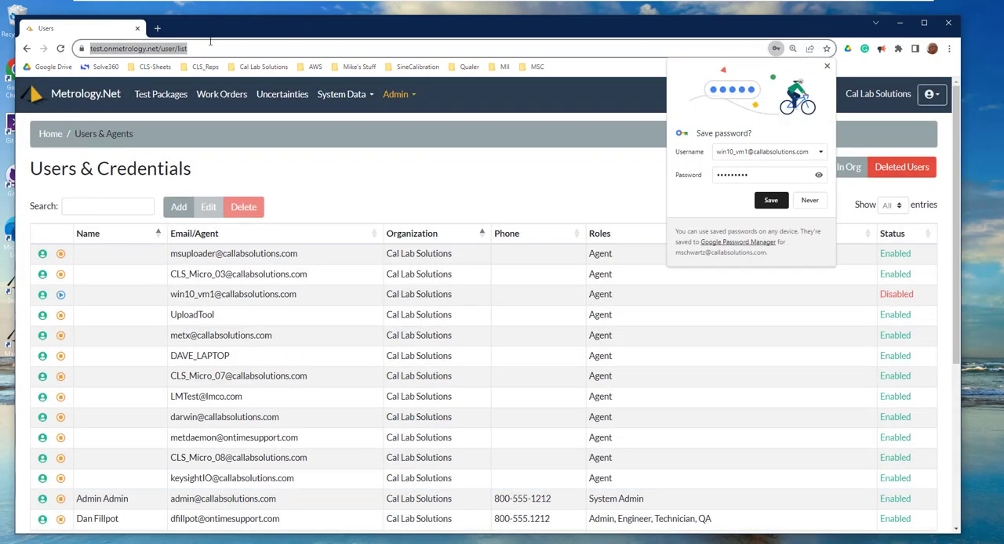
{"action": "left_click", "coordinate": [968, 44]}
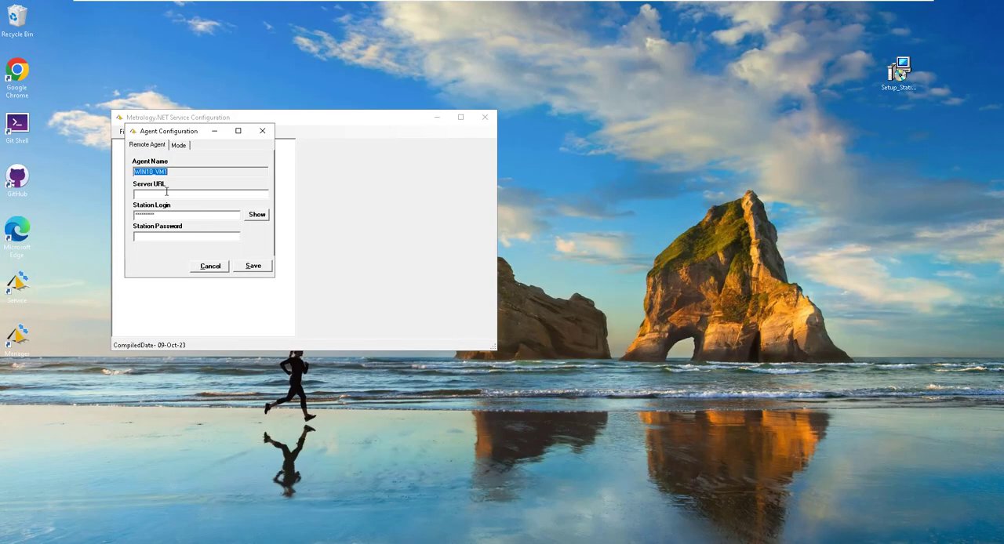
{"action": "left_click", "coordinate": [159, 195]}
{"action": "type", "text": "v"}
{"action": "key", "text": "ctrl+v"}
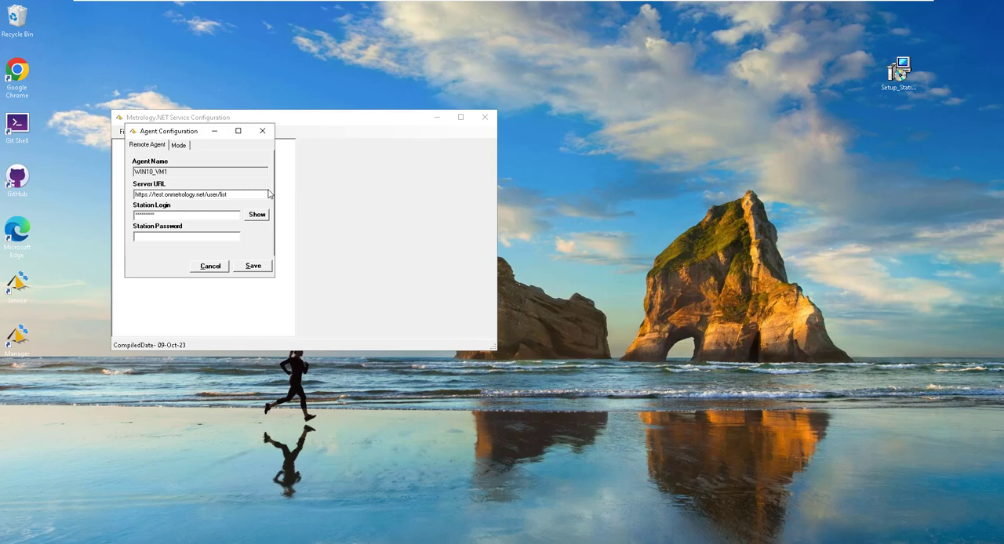
{"action": "key", "text": "BackSpace"}
{"action": "key", "text": "BackSpace"}
{"action": "key", "text": "BackSpace"}
{"action": "key", "text": "BackSpace"}
{"action": "key", "text": "BackSpace"}
{"action": "key", "text": "BackSpace"}
{"action": "key", "text": "BackSpace"}
{"action": "key", "text": "BackSpace"}
{"action": "key", "text": "BackSpace"}
Reveal the Station Login and replace it with the new agent's e-mail.
{"action": "left_click_drag", "start_coordinate": [171, 212], "coordinate": [97, 214]}
{"action": "left_click", "coordinate": [259, 216]}
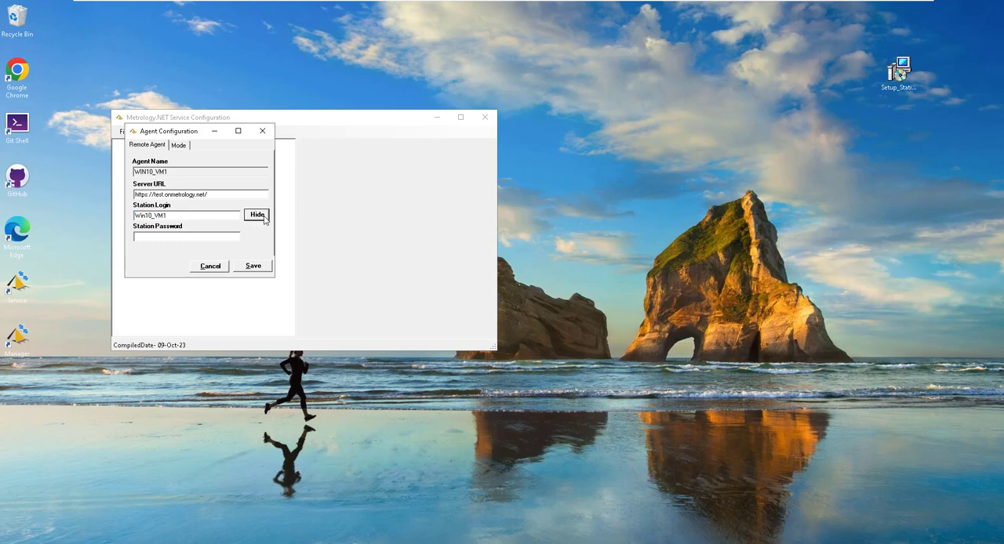
{"action": "left_click_drag", "start_coordinate": [190, 214], "coordinate": [134, 215]}
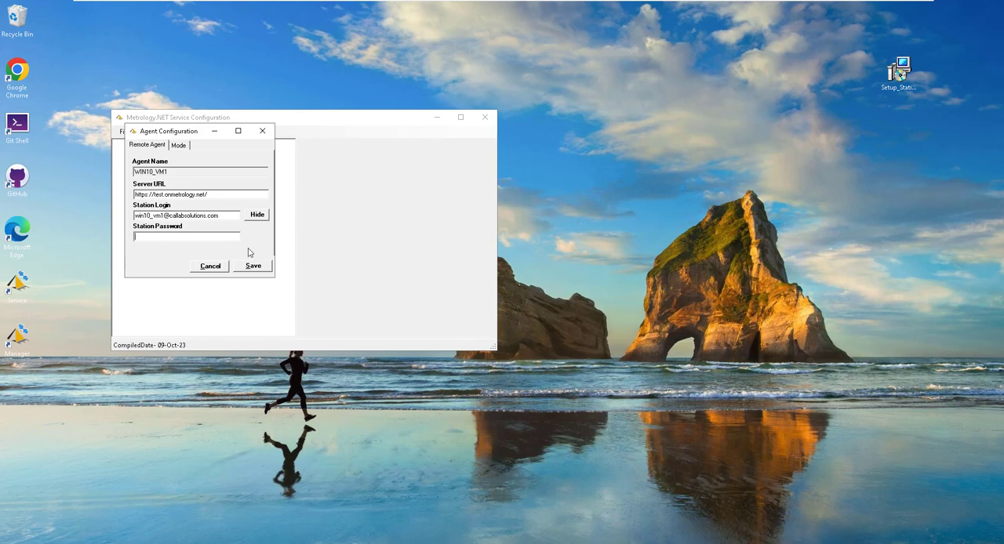
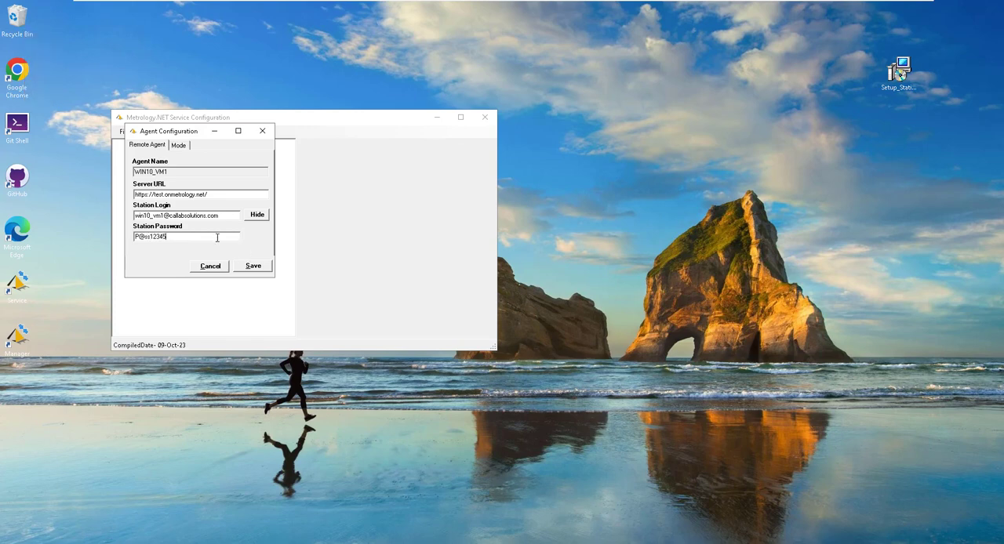
Enter the agent's Station Password and save the agent configuration.
{"action": "left_click", "coordinate": [253, 265]}
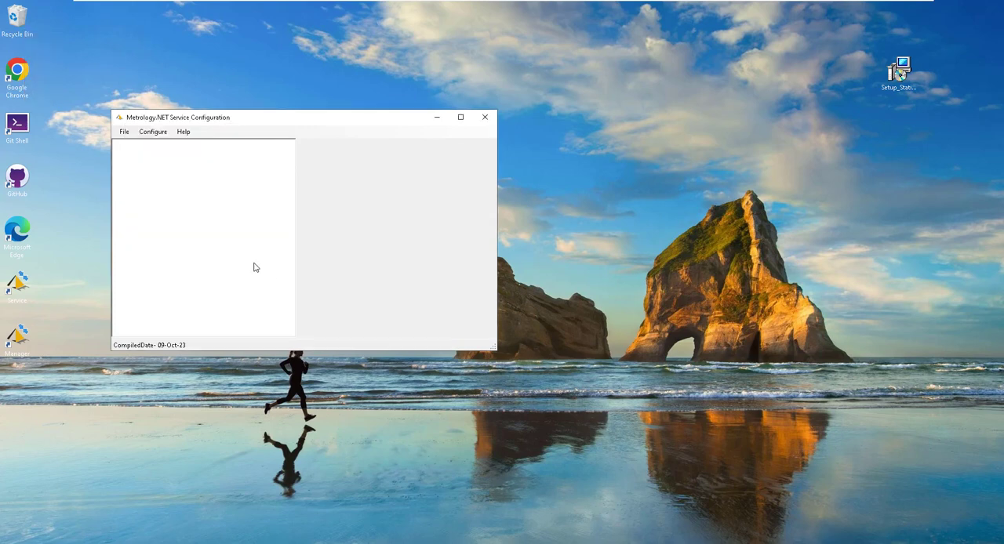
Load the local agent in the Service Configuration window and expand its Station Agent node.
{"action": "left_click", "coordinate": [126, 133]}
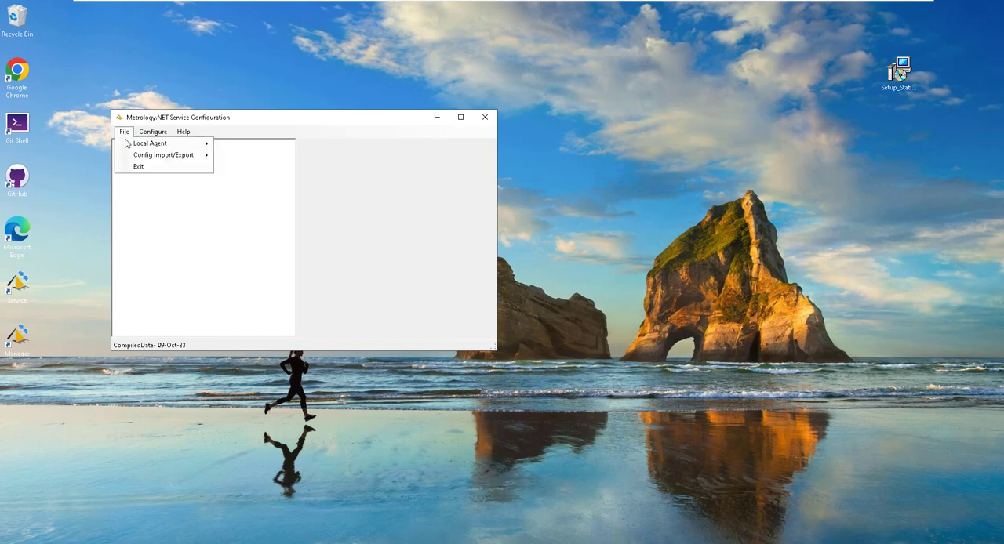
{"action": "mouse_move", "coordinate": [152, 145]}
{"action": "left_click", "coordinate": [250, 144]}
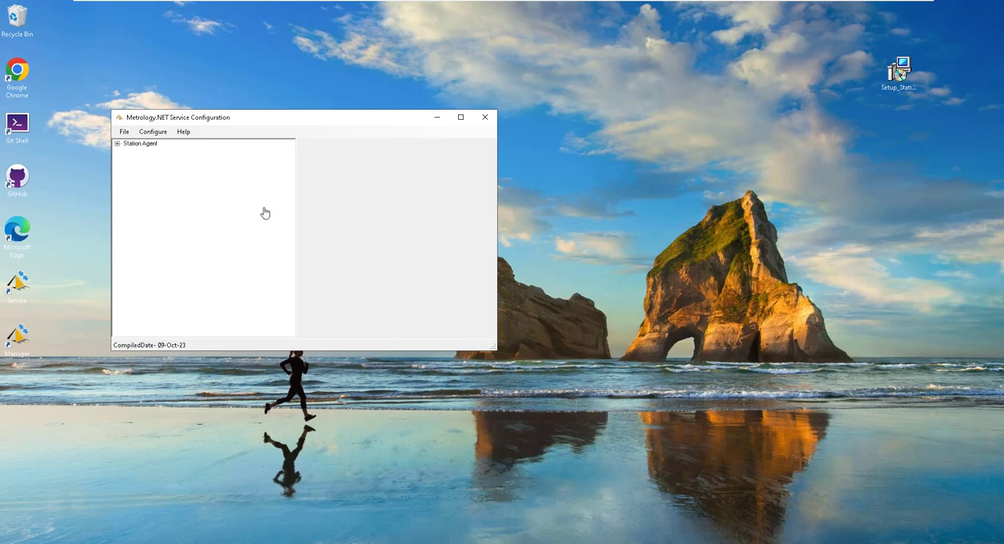
{"action": "left_click", "coordinate": [117, 145]}
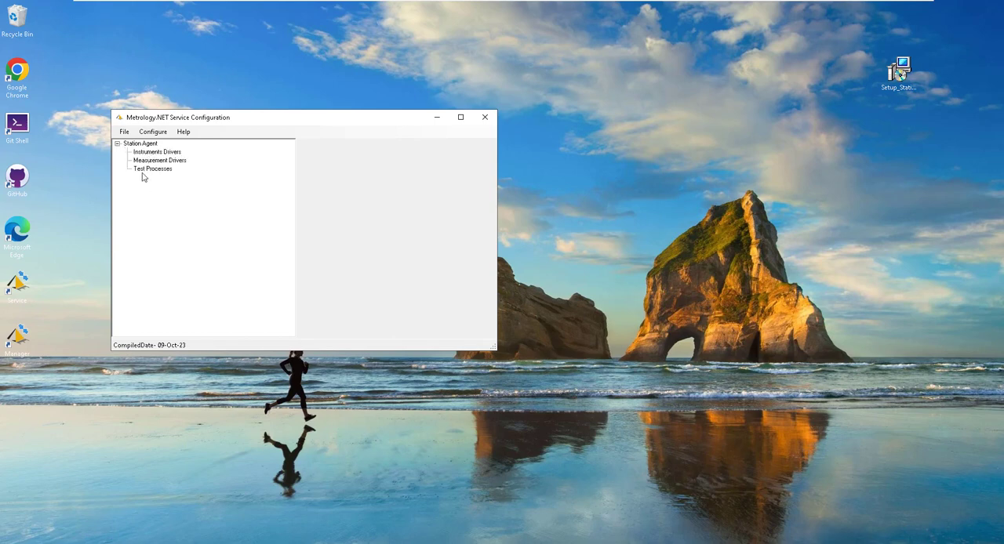